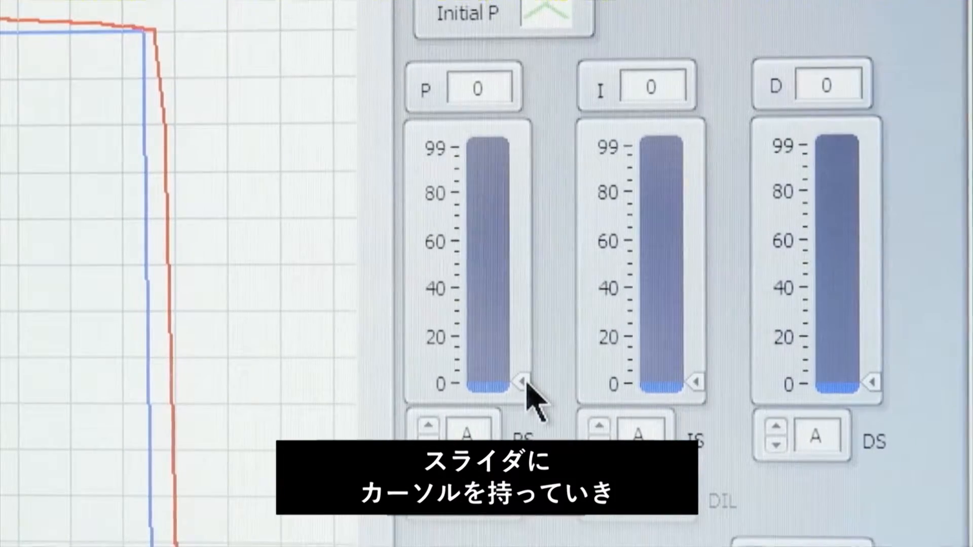
Step: Try the P gain slider at 44, 55, 42 and 17, finishing at 58
left_click_drag(527, 384, 529, 285)
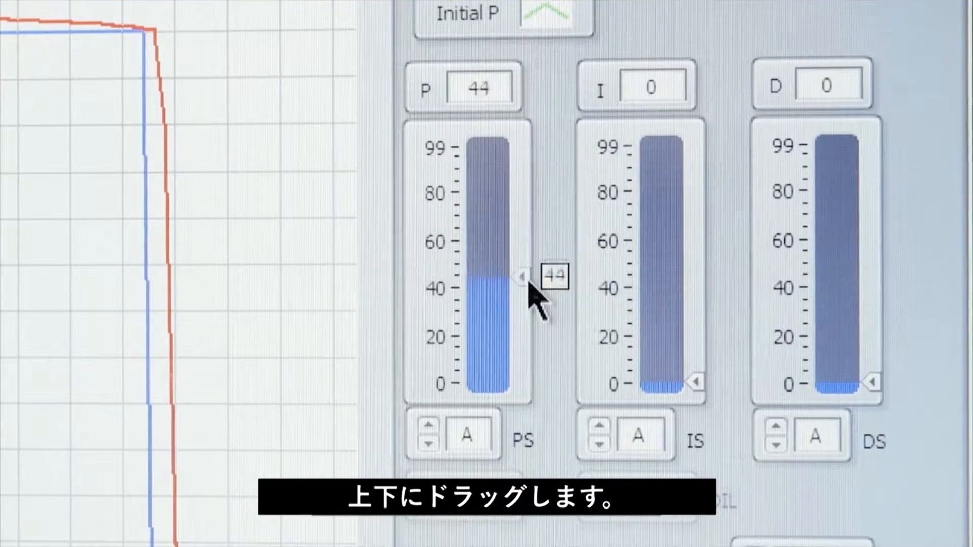
left_click_drag(517, 218, 499, 253)
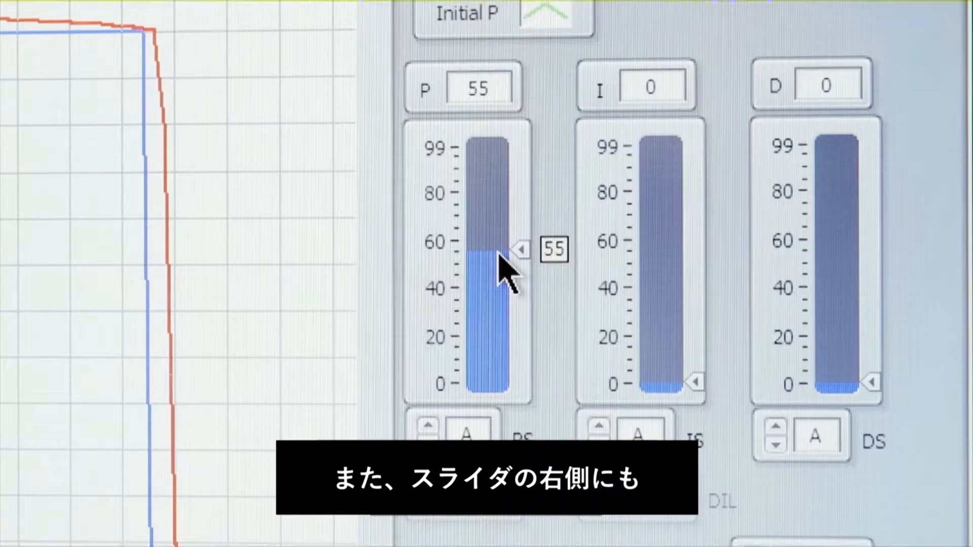
left_click_drag(498, 252, 499, 287)
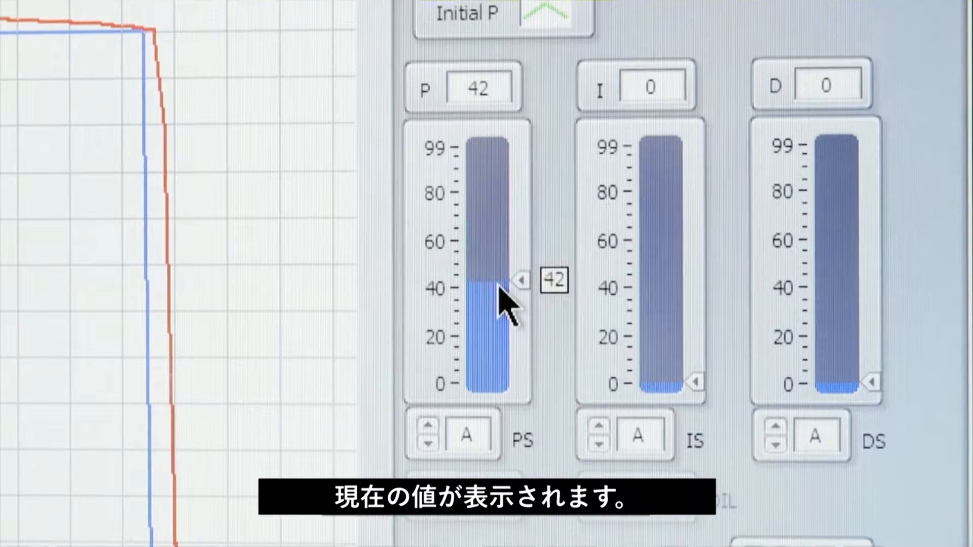
left_click_drag(498, 253, 499, 345)
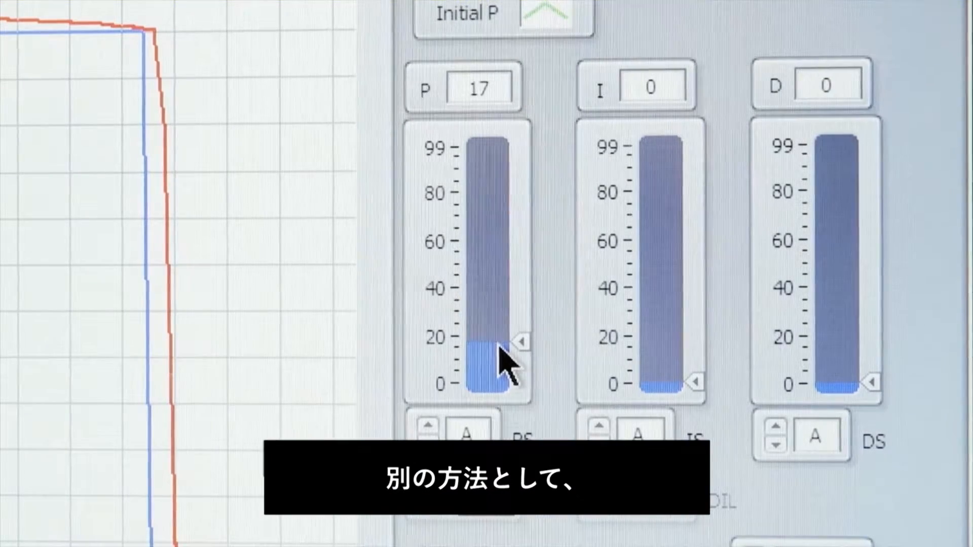
left_click(476, 246)
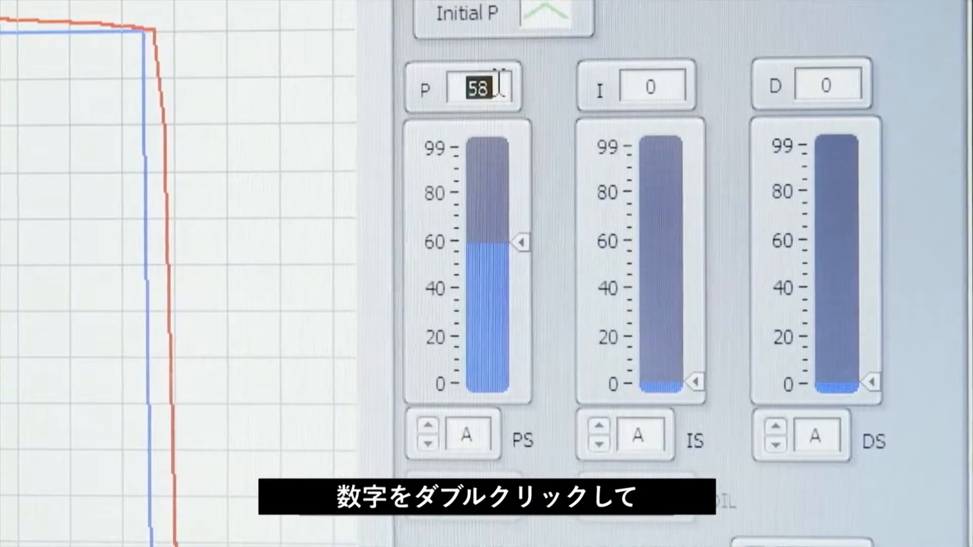
Step: Enter a P gain of 75 and change the PS scale first to C and finally to F
type("75")
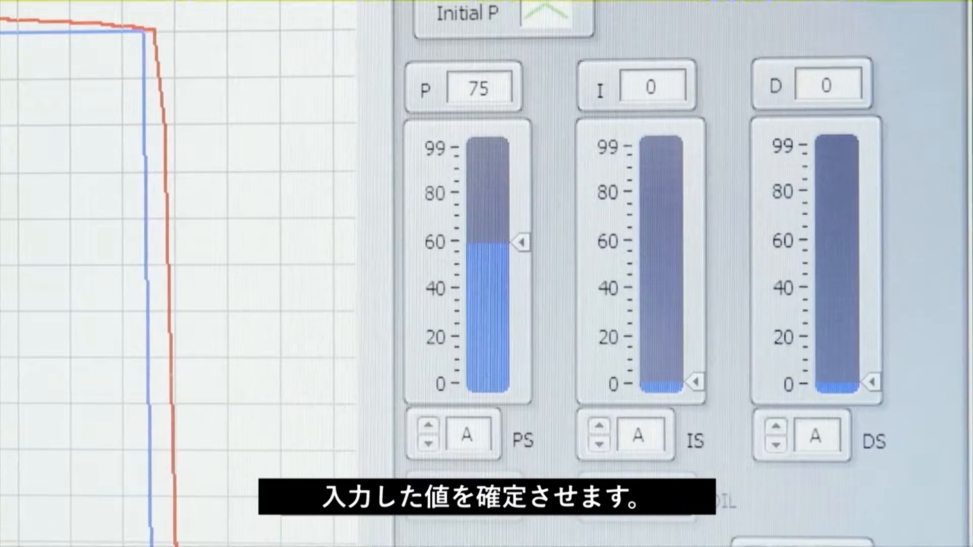
key("Return")
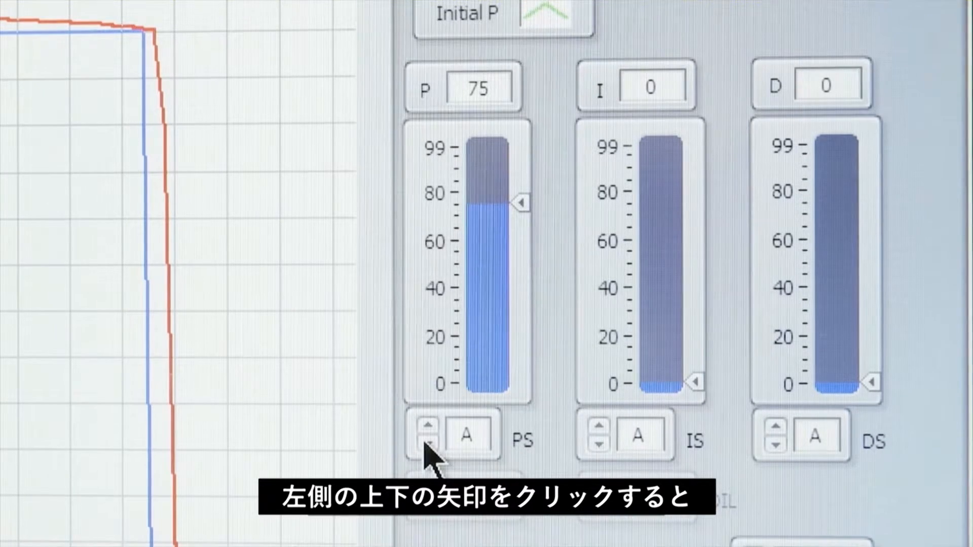
left_click(428, 444)
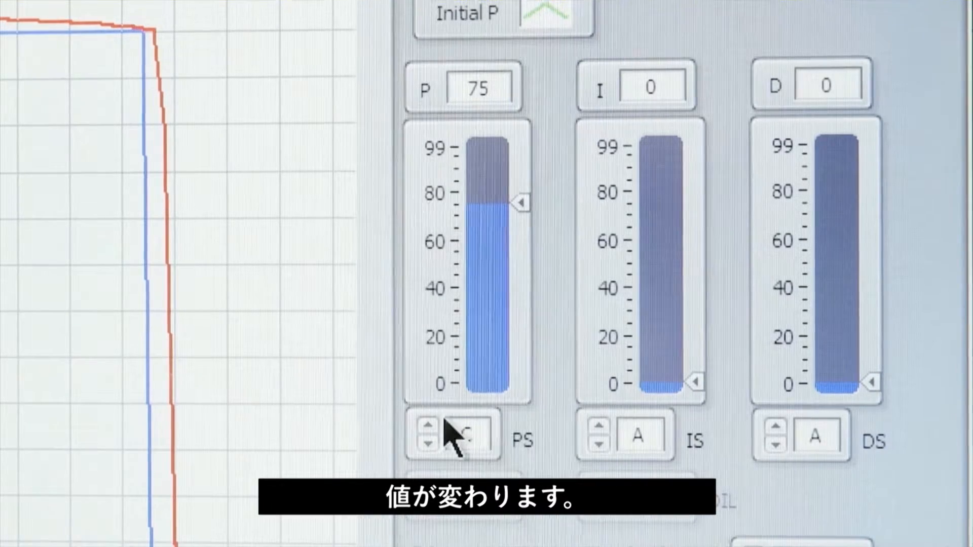
left_click(470, 433)
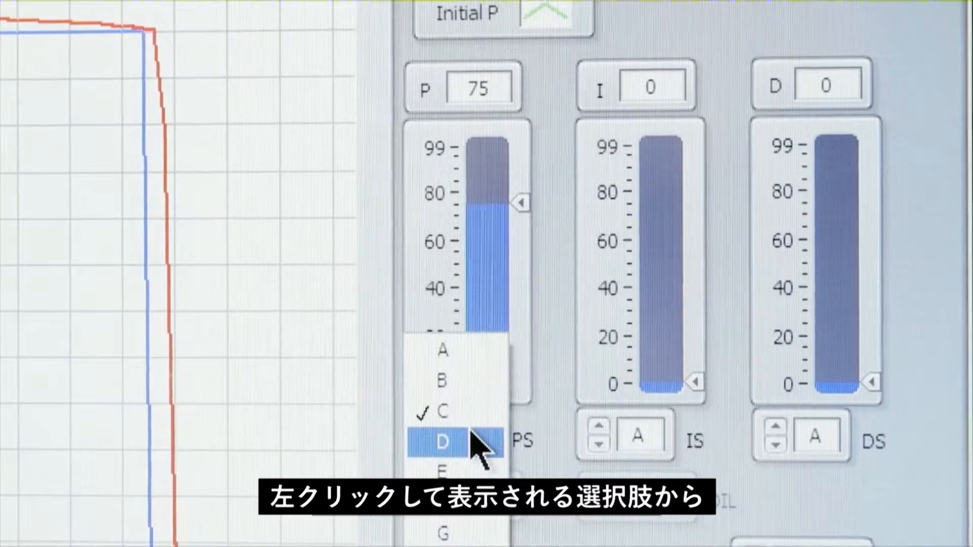
left_click(449, 512)
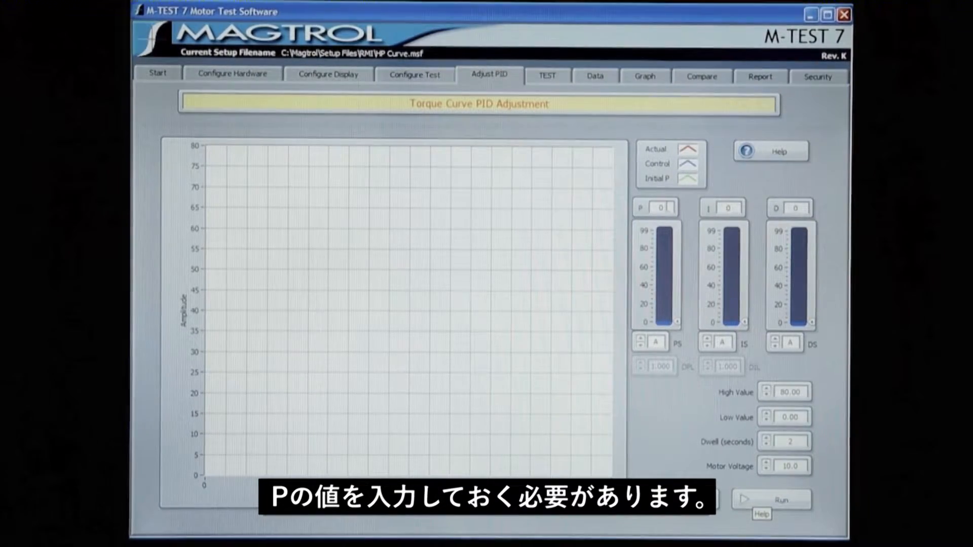
Step: Set the P gain to 50 and start the motor run for the torque curve PID adjustment
double_click(665, 208)
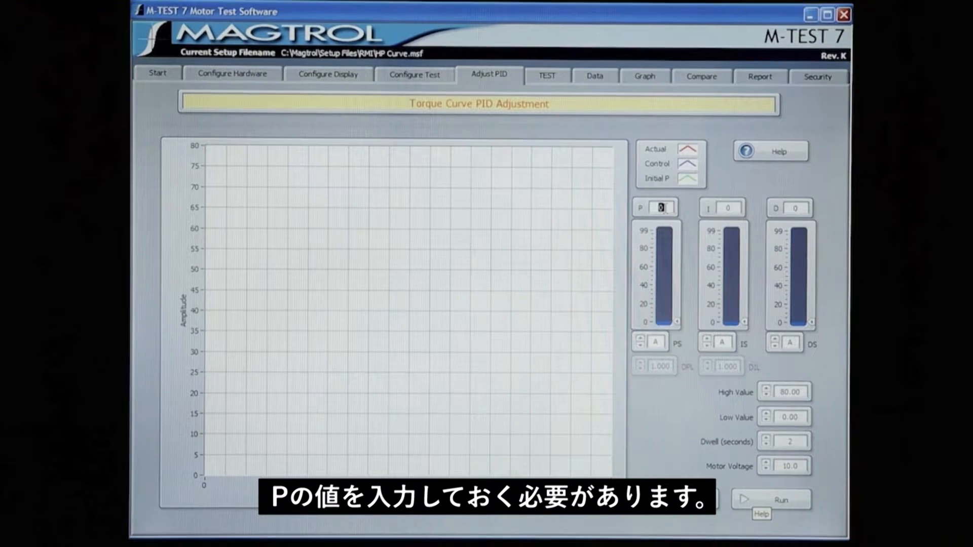
type("50")
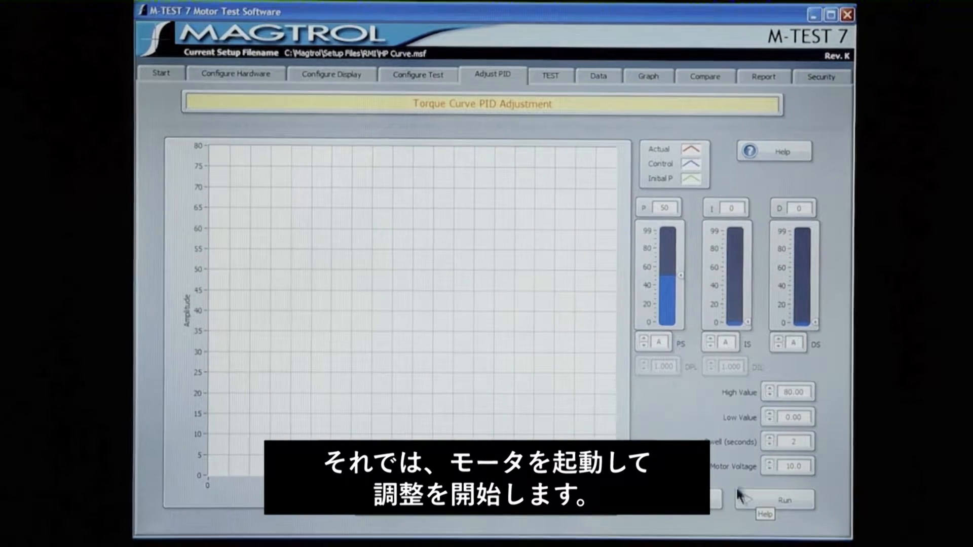
left_click(753, 497)
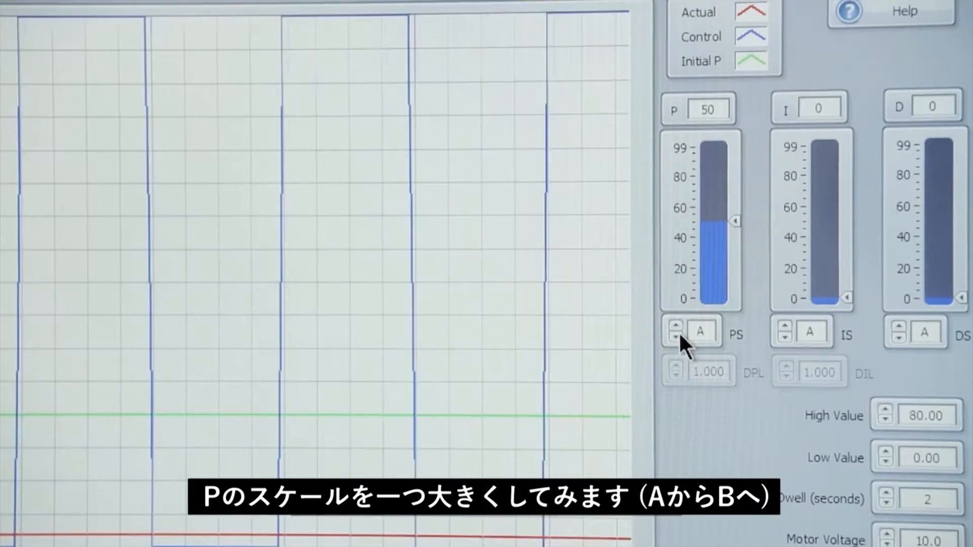
Step: Raise the PS scale one level at a time to D, and test P at 99 before lowering it to 53
left_click(675, 336)
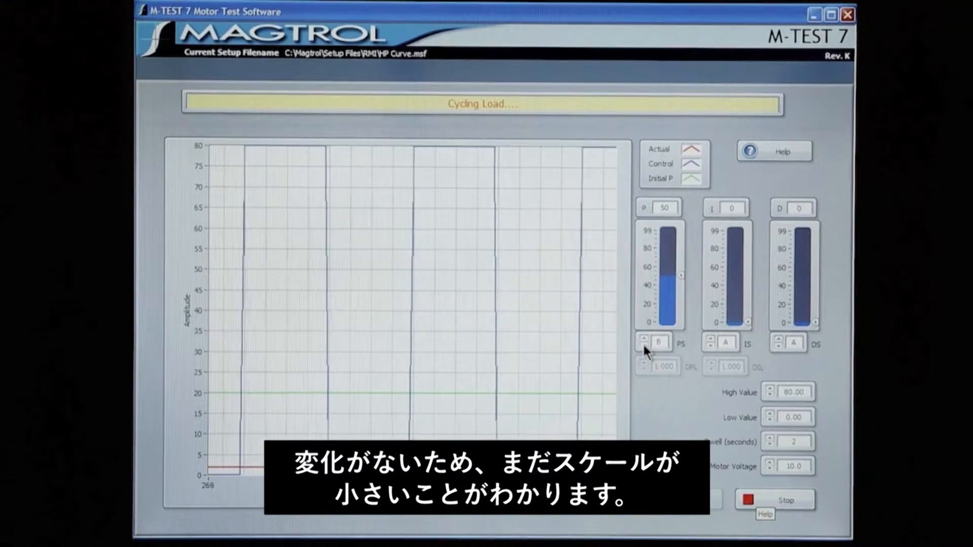
left_click(644, 344)
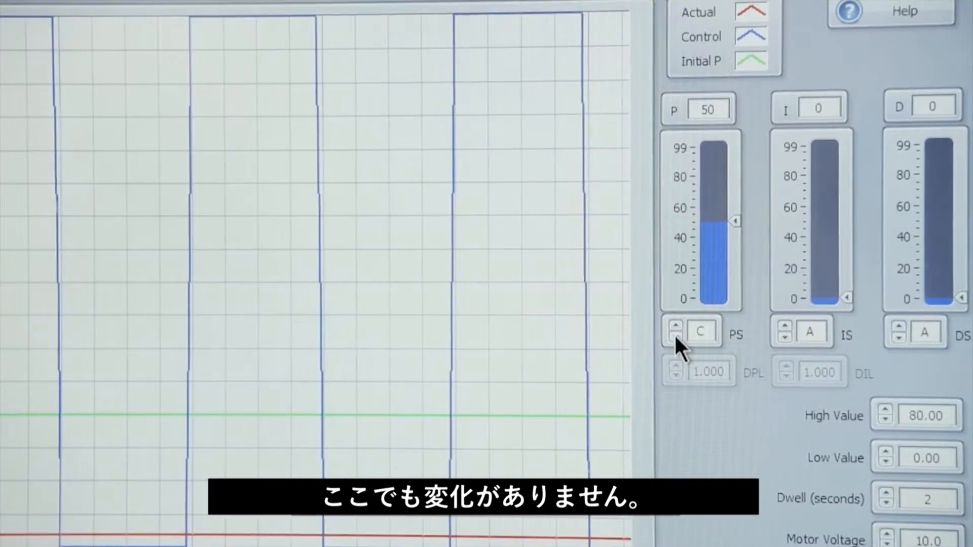
left_click(675, 338)
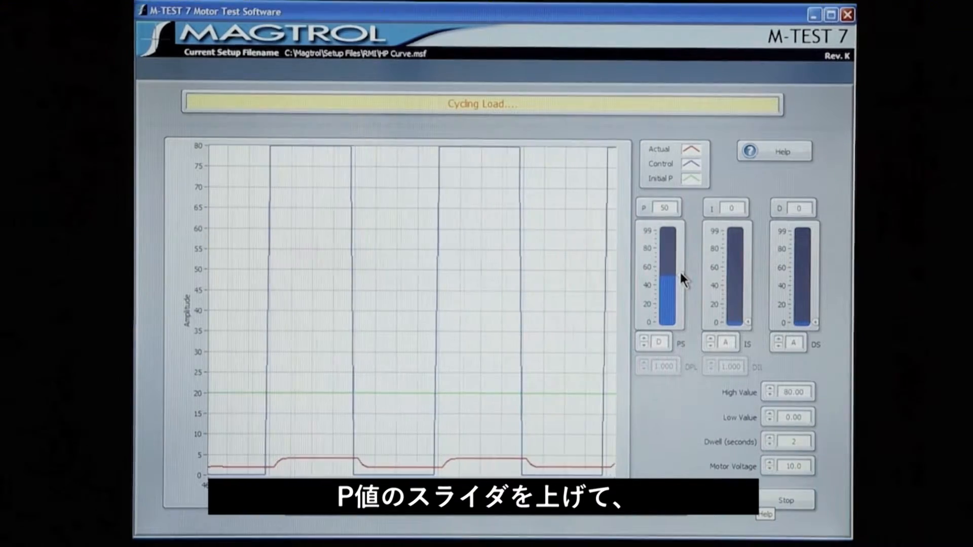
left_click_drag(680, 272, 676, 228)
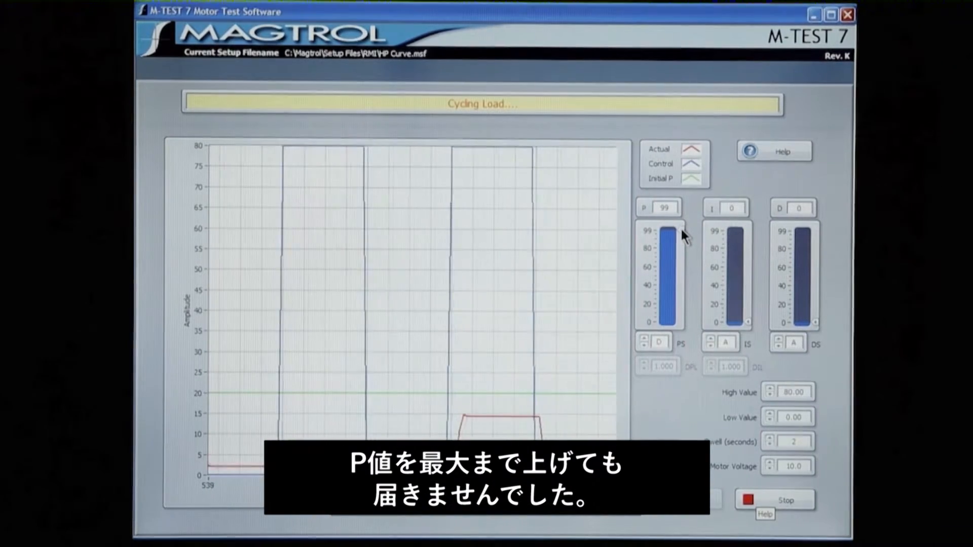
left_click_drag(679, 229, 670, 273)
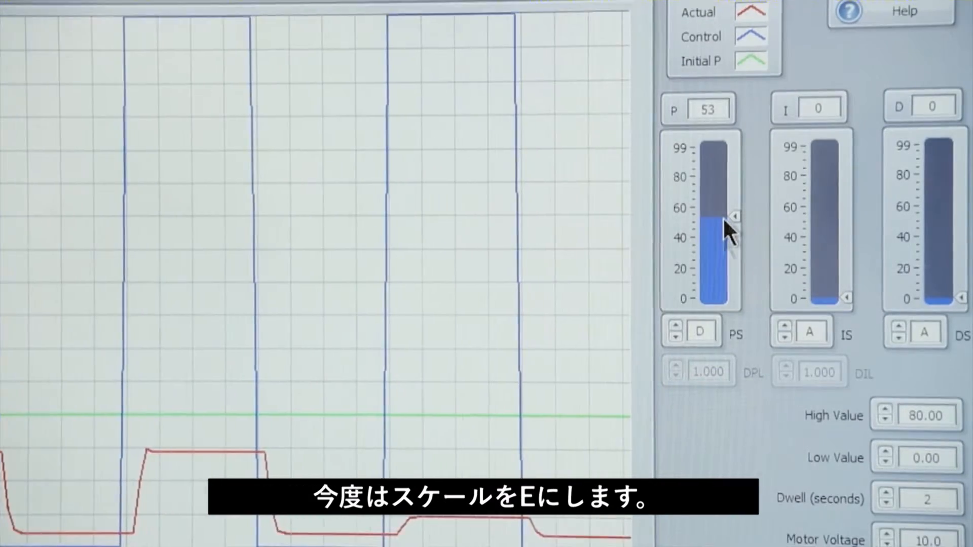
Step: Raise the PS scale to E and fine-tune the P gain to 61 to match the green Initial P line
left_click(674, 337)
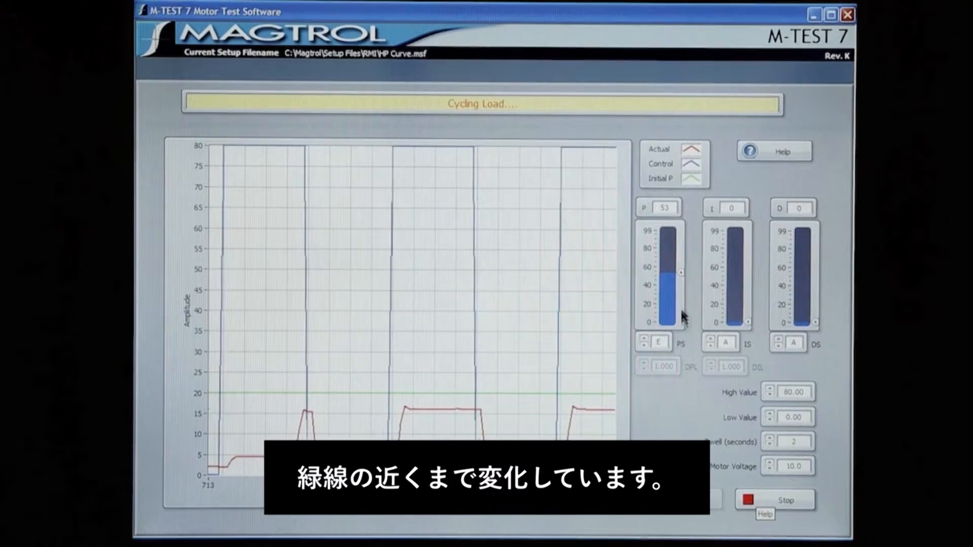
left_click_drag(680, 273, 680, 259)
left_click_drag(678, 262, 678, 267)
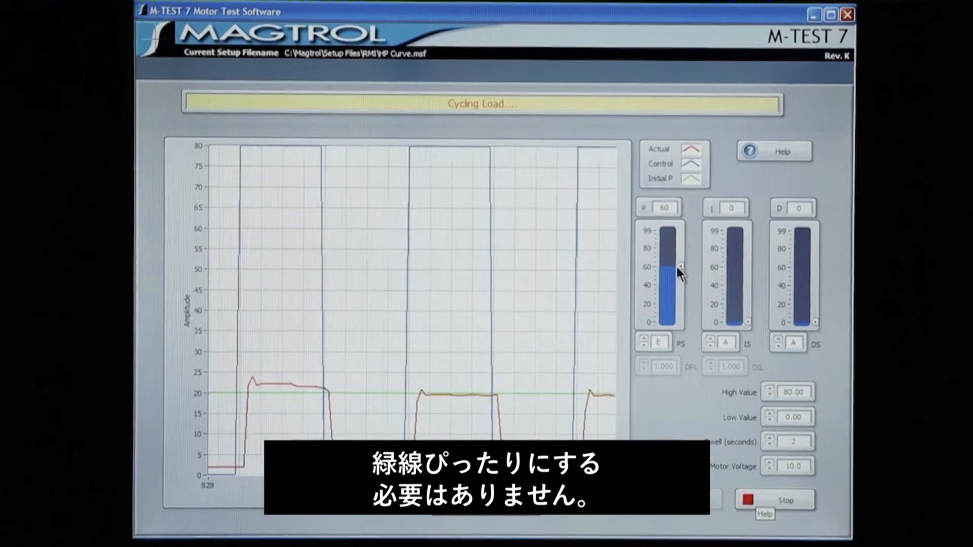
double_click(673, 207)
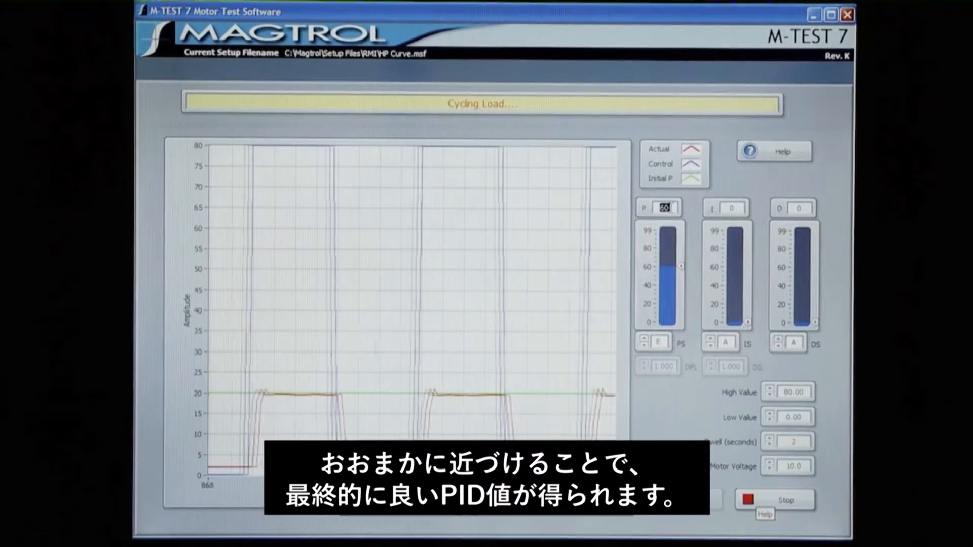
type("61")
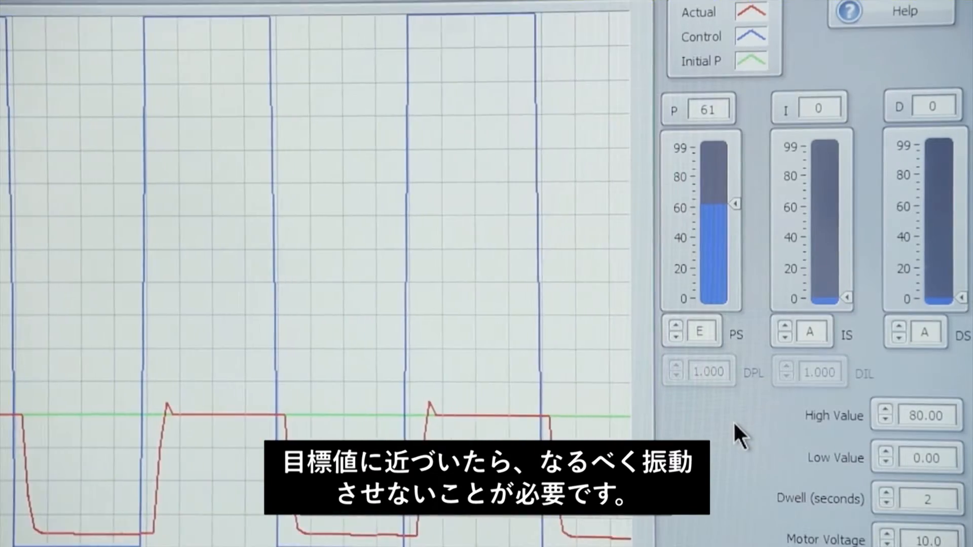
Step: Set the I gain to 50 and raise the IS scale one level at a time to E
double_click(829, 108)
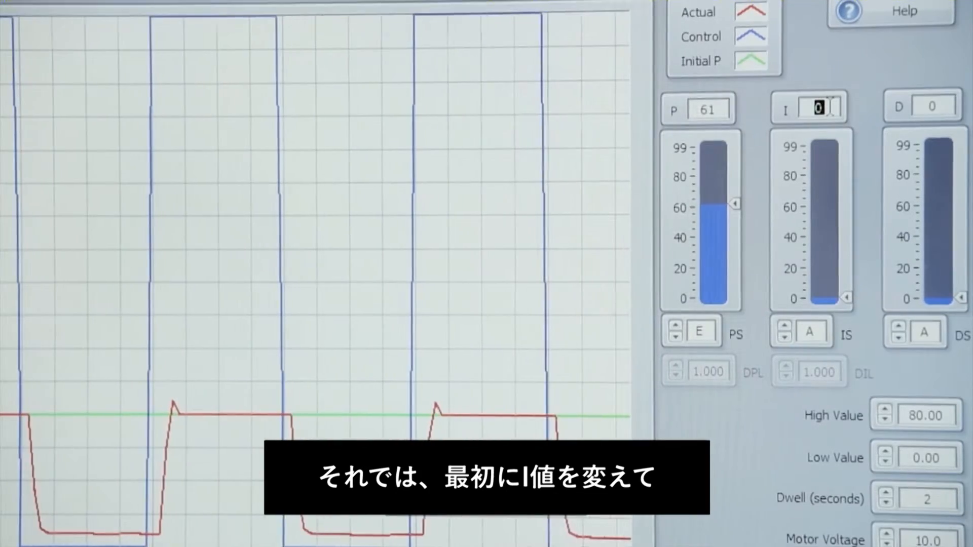
type("50")
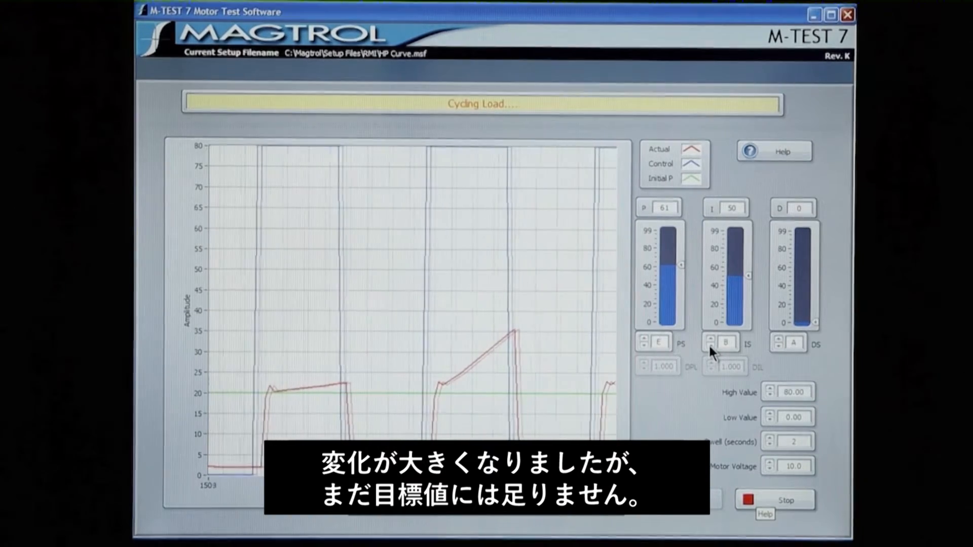
left_click(709, 345)
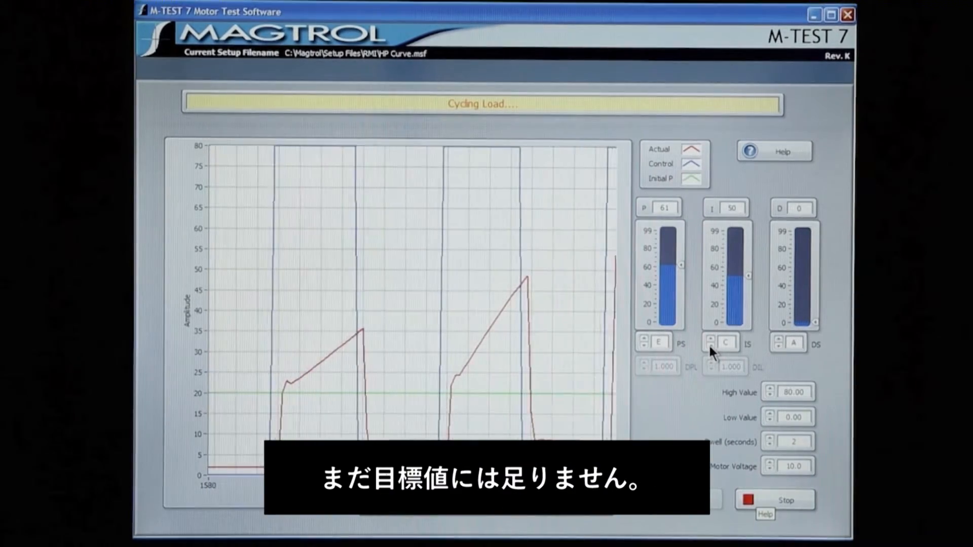
left_click(709, 345)
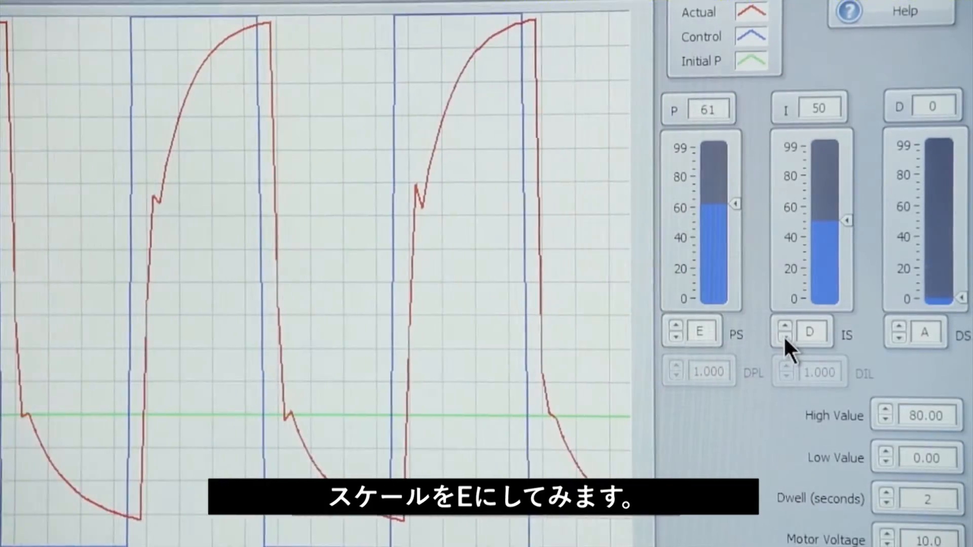
left_click(784, 336)
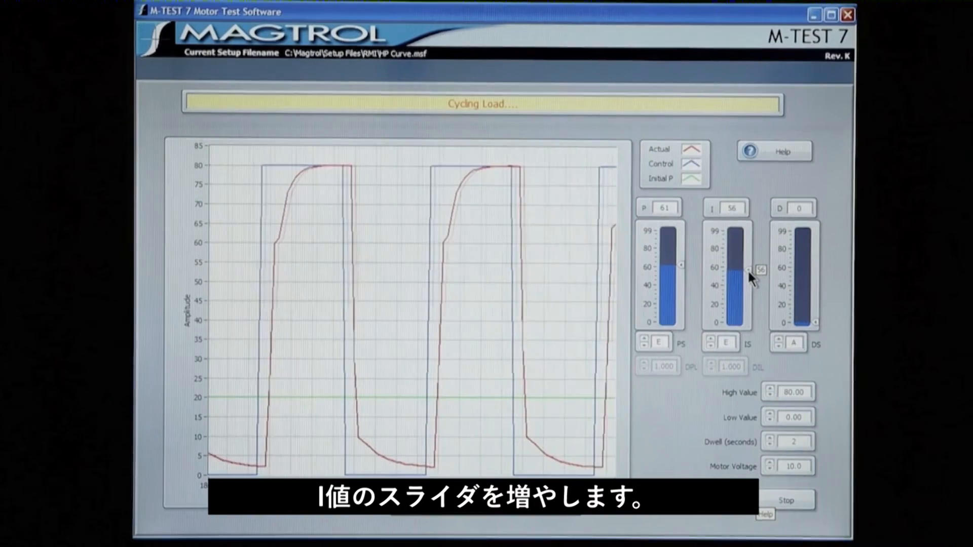
Step: Increase the I gain gradually to about 87 for a faster response
left_click_drag(746, 269, 748, 252)
left_click_drag(408, 223, 409, 221)
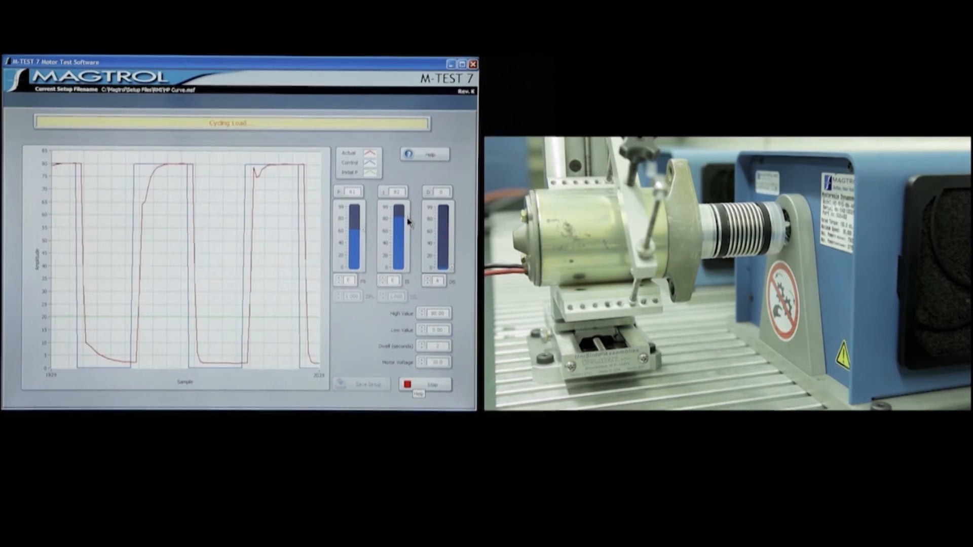
left_click_drag(408, 221, 408, 218)
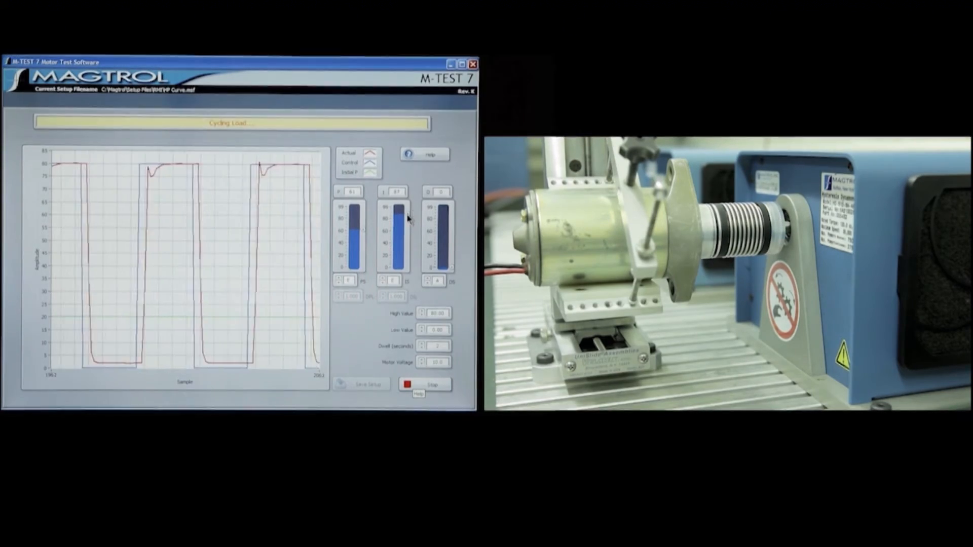